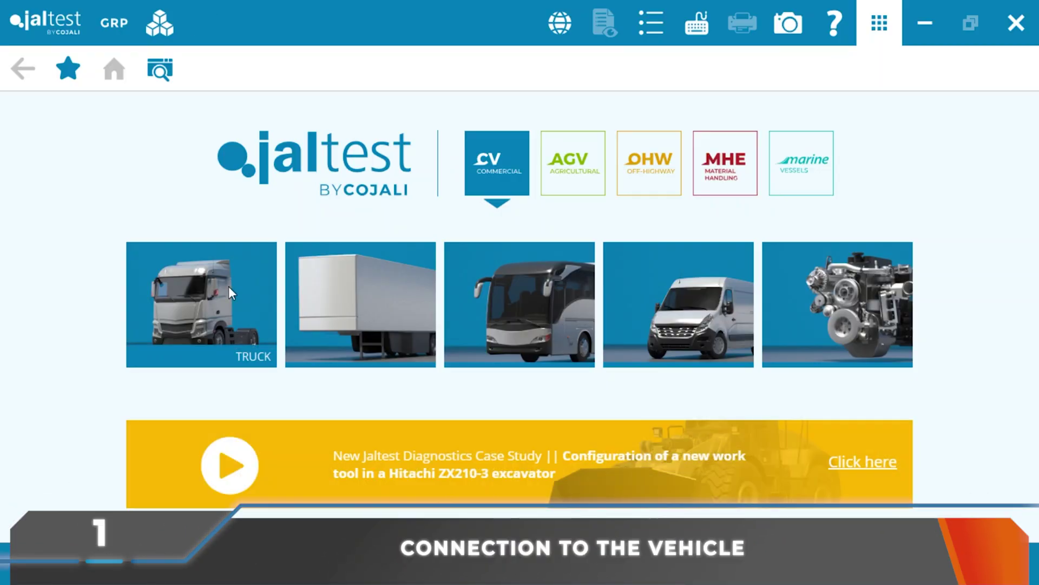
# - Select Truck, then Renault, then the T Series V4 Euro 6 model as the vehicle
pyautogui.click(230, 291)
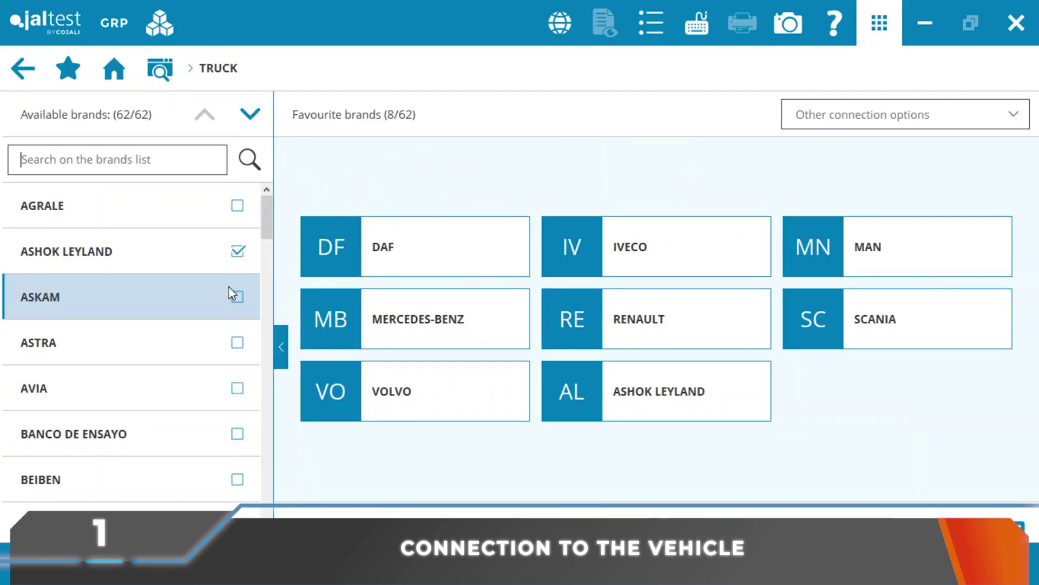
pyautogui.click(664, 311)
pyautogui.click(303, 161)
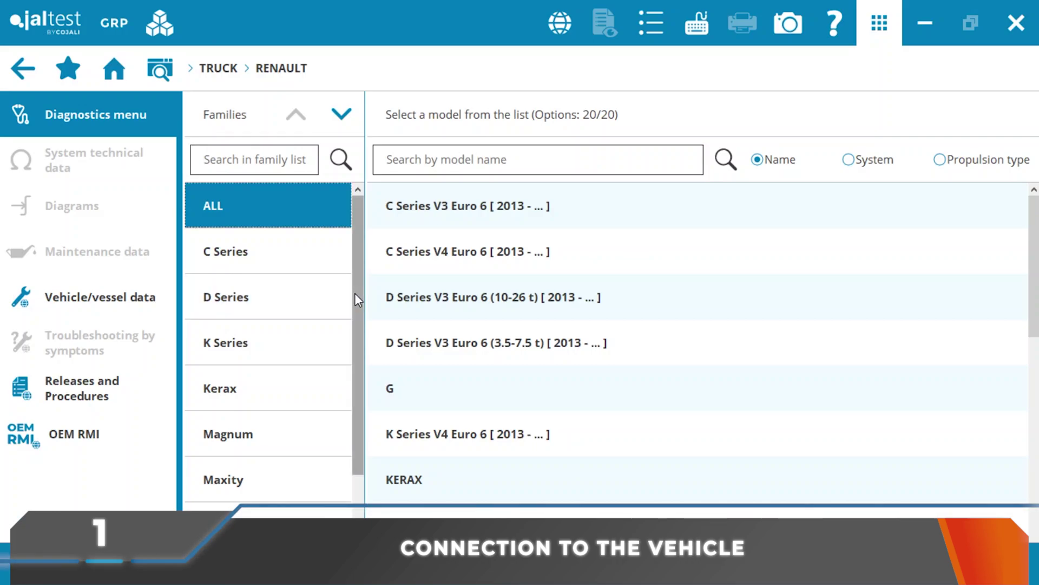
pyautogui.scroll(-2, 354, 297)
pyautogui.click(276, 521)
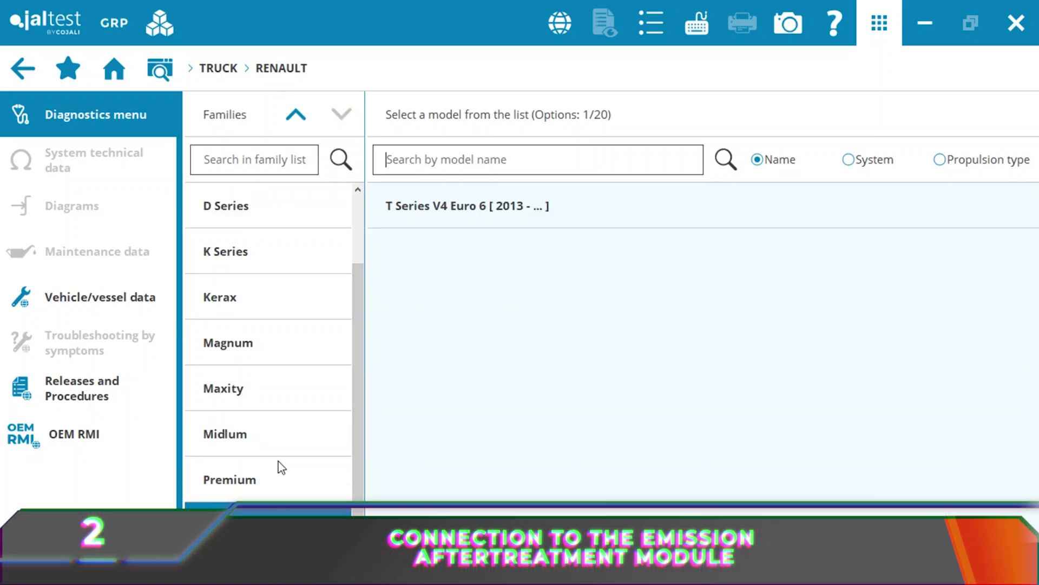
pyautogui.click(480, 208)
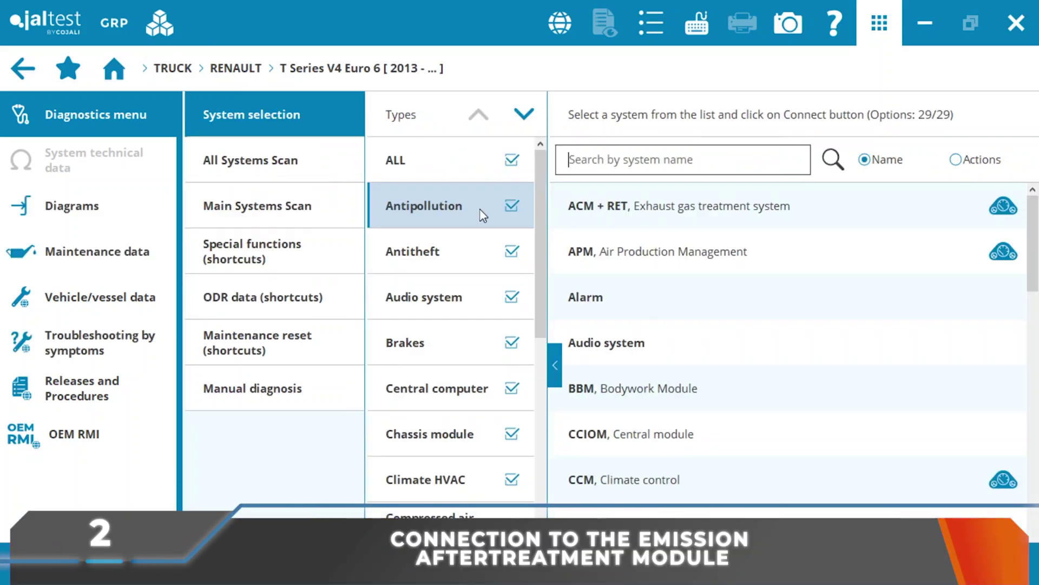
# - Connect to the ACM + RET system and pick the AdBlue/DEF module cleaning check
pyautogui.click(673, 208)
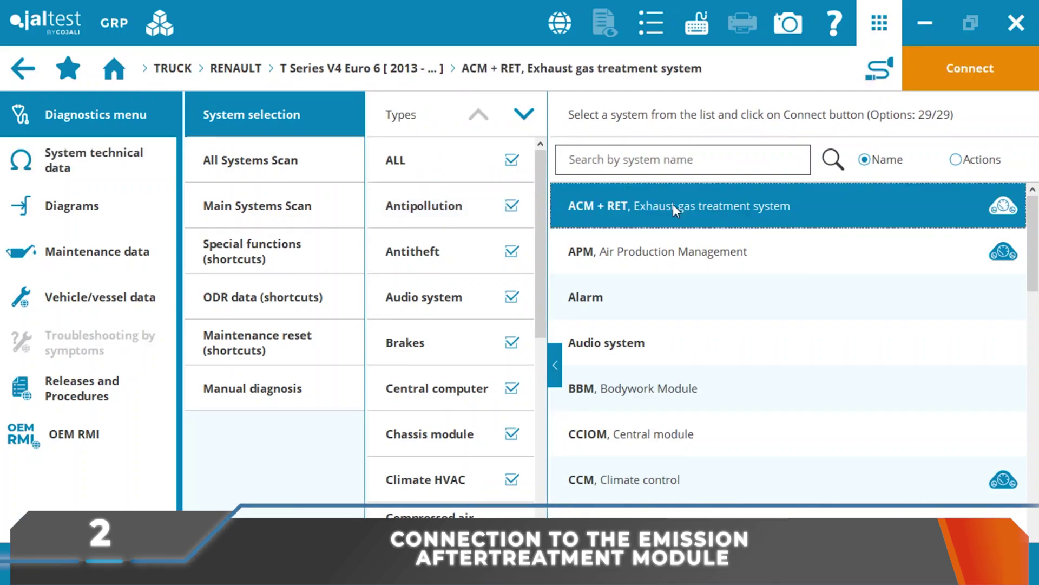
pyautogui.click(962, 73)
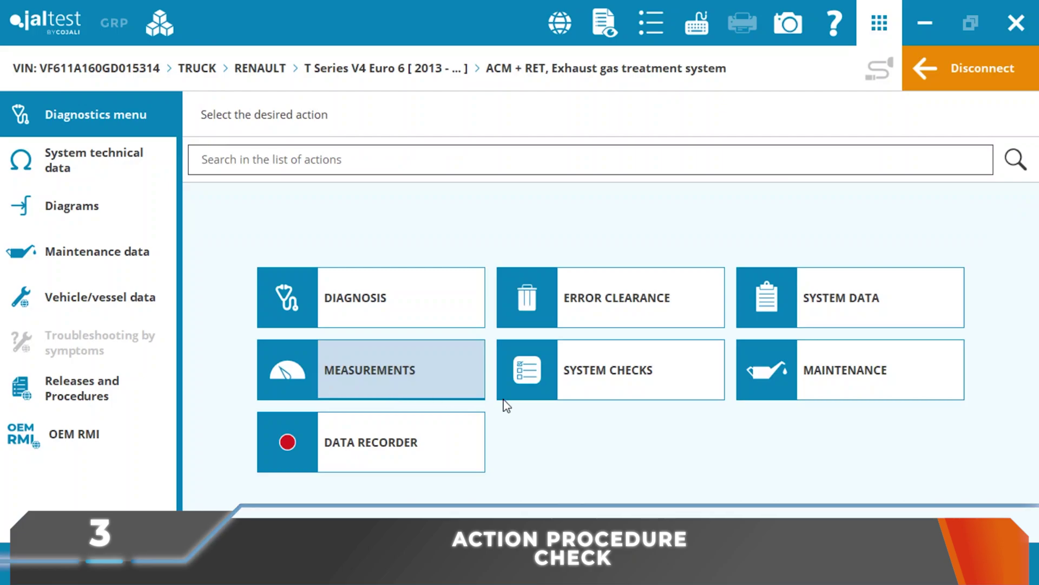
pyautogui.click(578, 389)
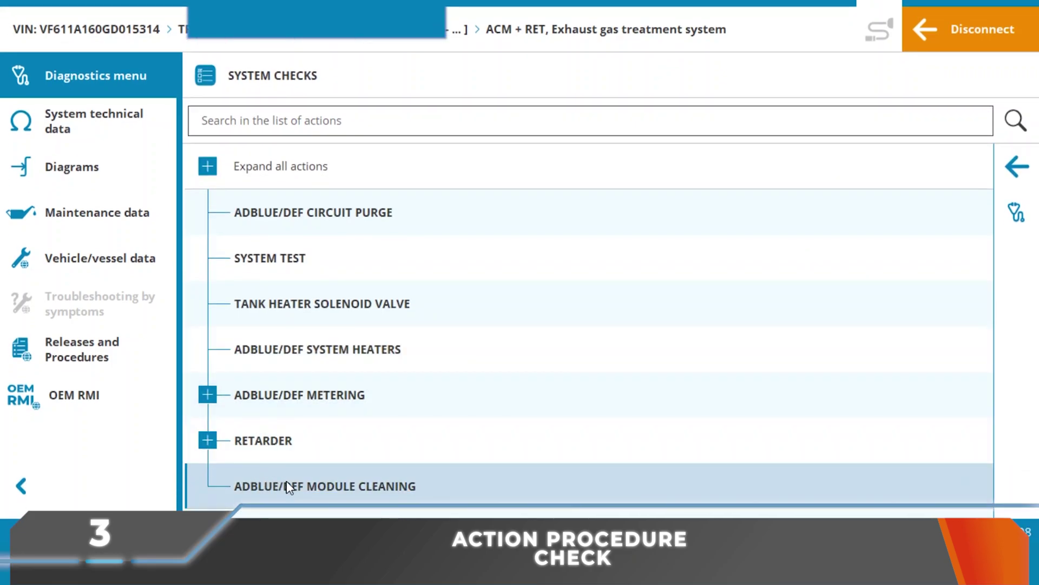
pyautogui.click(287, 486)
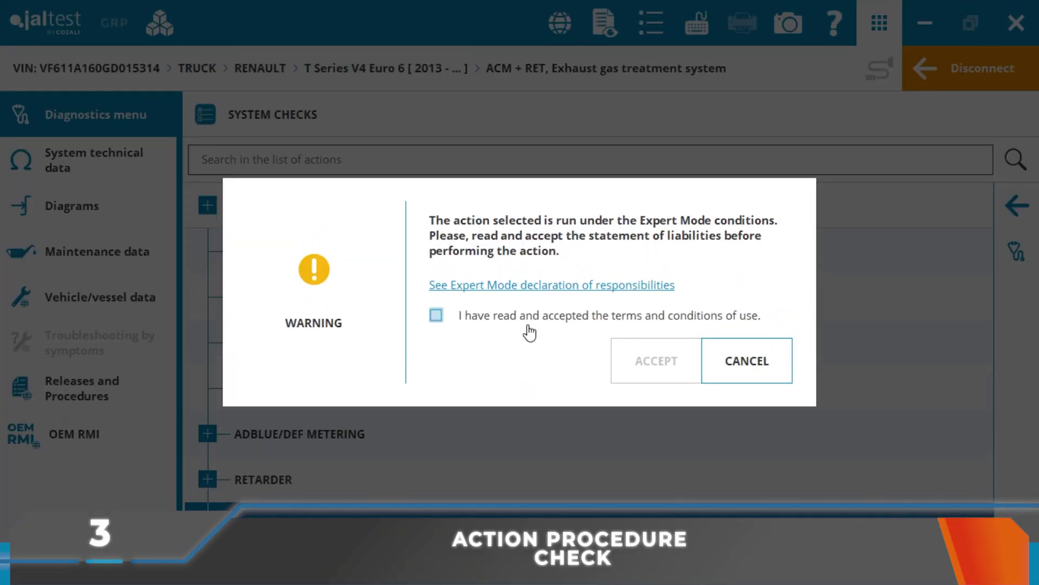
# - Accept the Expert Mode warning and expand every step of the Clean the AdBlue/DEF circuit guide
pyautogui.click(634, 359)
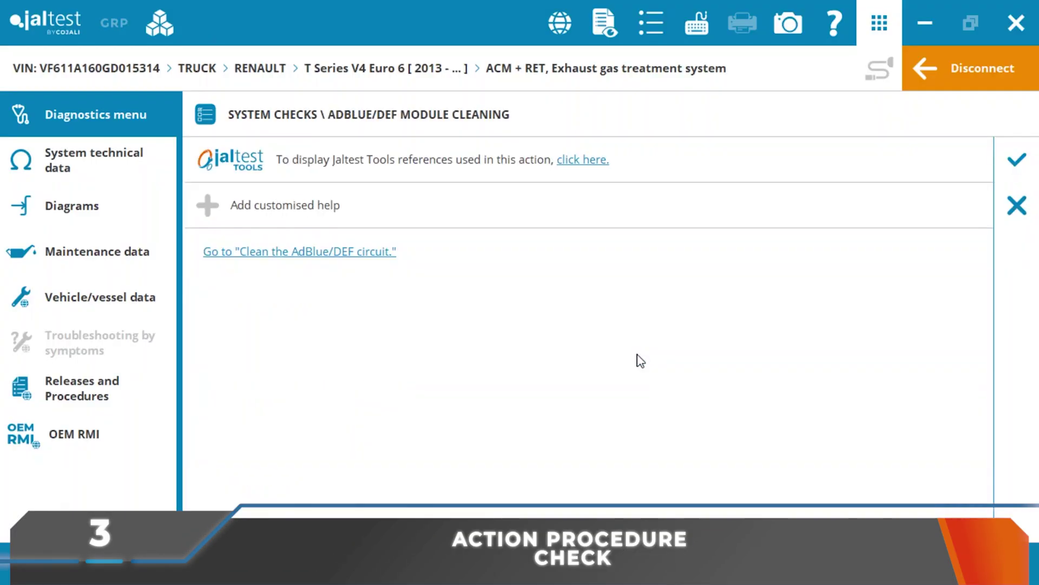
pyautogui.click(358, 252)
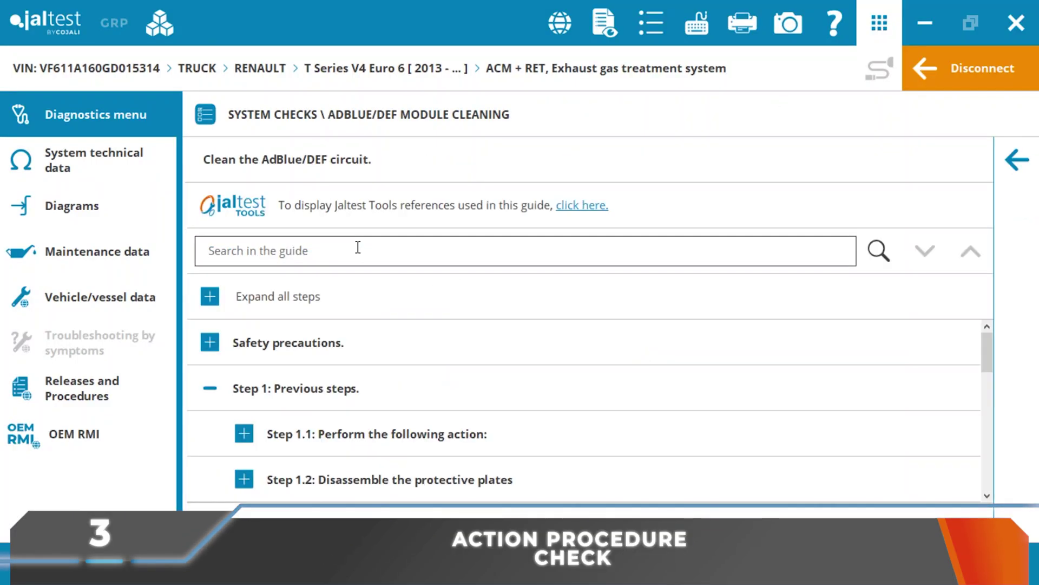
pyautogui.click(210, 297)
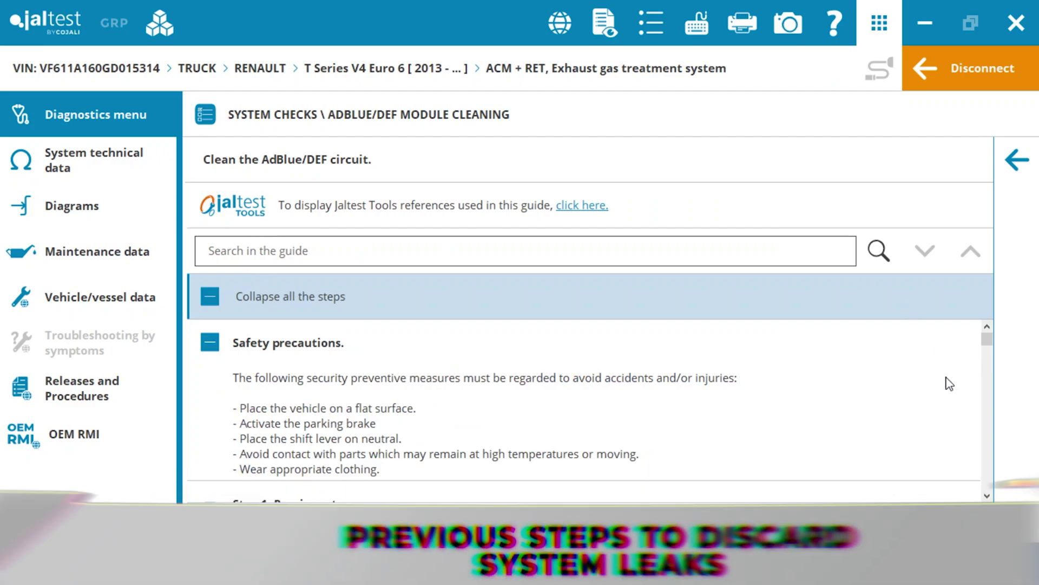
pyautogui.scroll(-1, 987, 495)
pyautogui.scroll(-1, 987, 496)
pyautogui.scroll(-2, 988, 496)
pyautogui.scroll(-2, 988, 495)
pyautogui.scroll(-1, 988, 495)
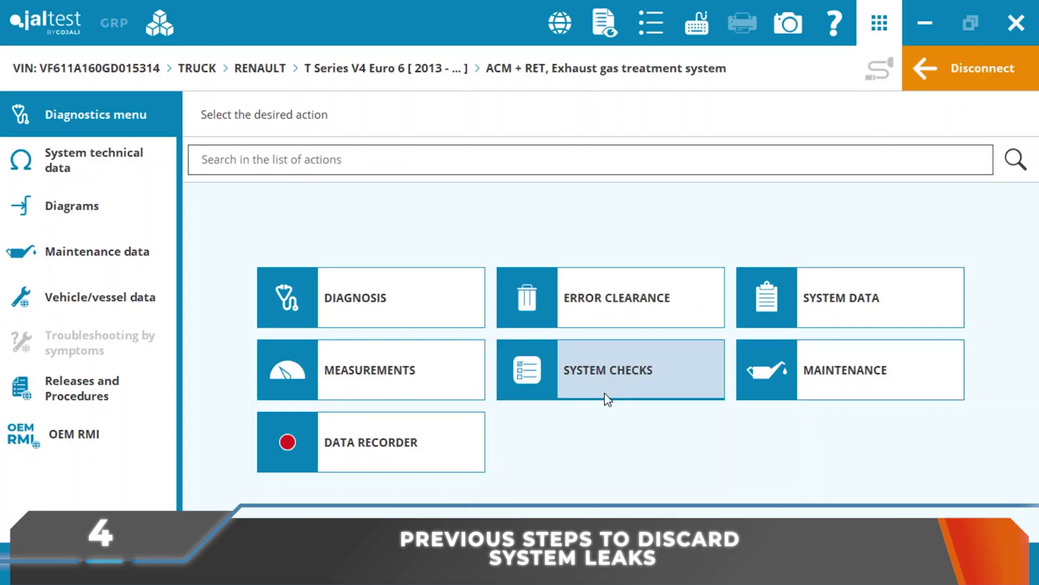
# - Start the AdBlue/DEF circuit purge check, passing its information note and initial conditions
pyautogui.click(608, 394)
pyautogui.click(382, 254)
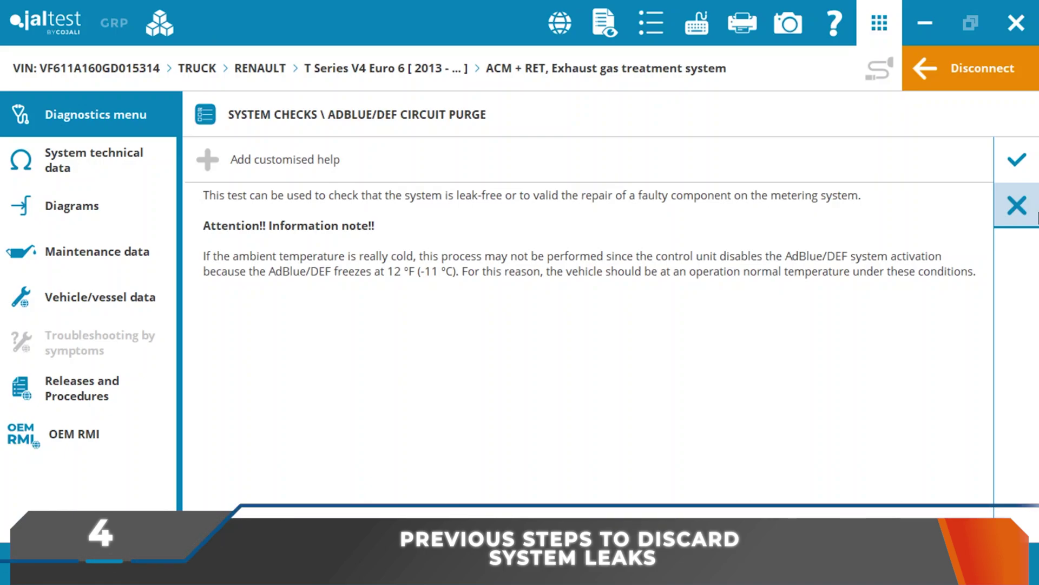
pyautogui.click(1017, 161)
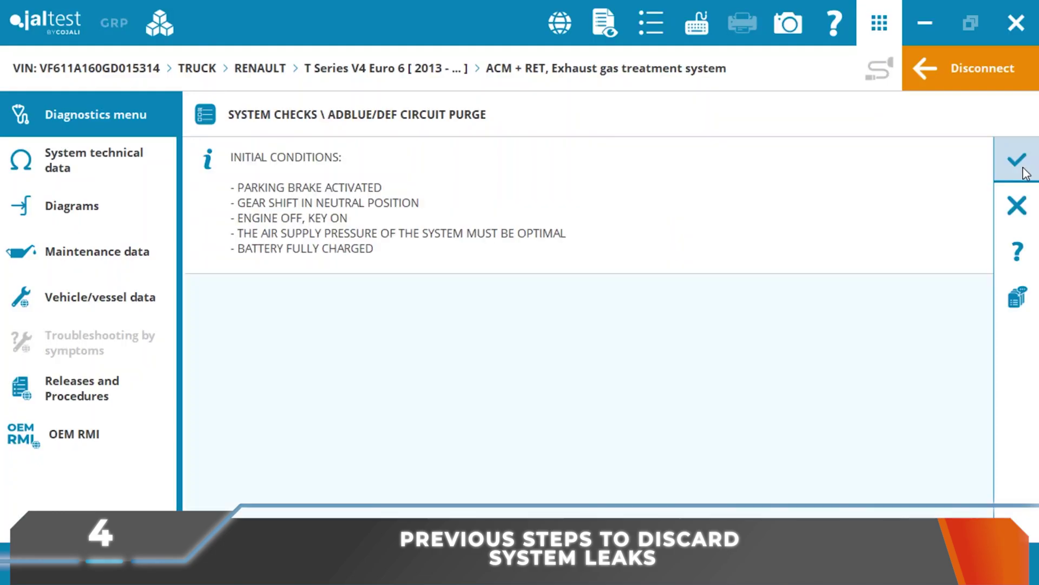
pyautogui.click(1019, 162)
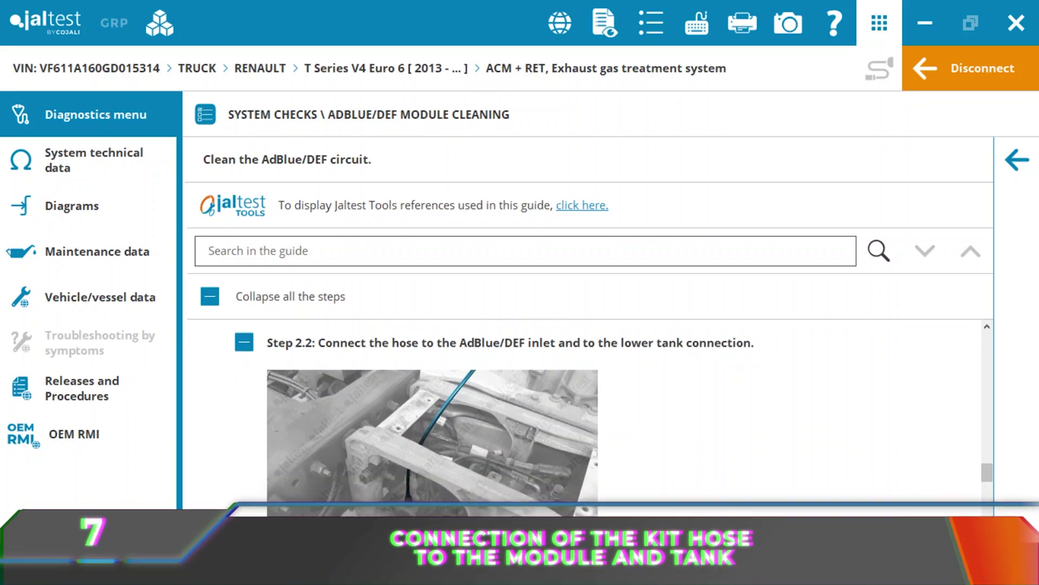
pyautogui.scroll(-1, 588, 414)
pyautogui.scroll(-2, 589, 414)
pyautogui.scroll(-1, 589, 414)
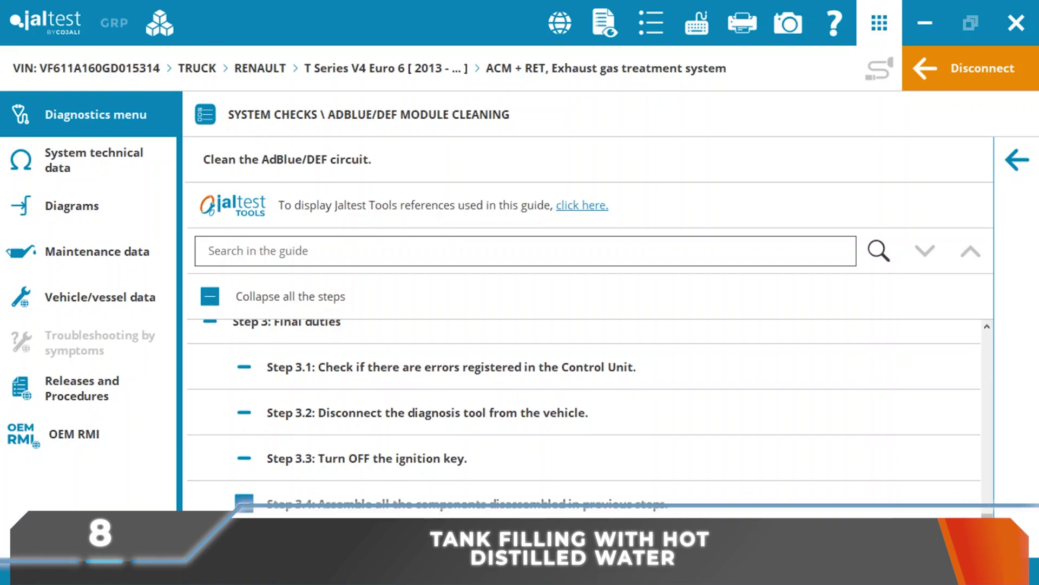
pyautogui.scroll(-1, 584, 404)
# - Run the automatic module cleaning to 115 cm³ max and 94 cm³ min metered, then close the results
pyautogui.click(1016, 161)
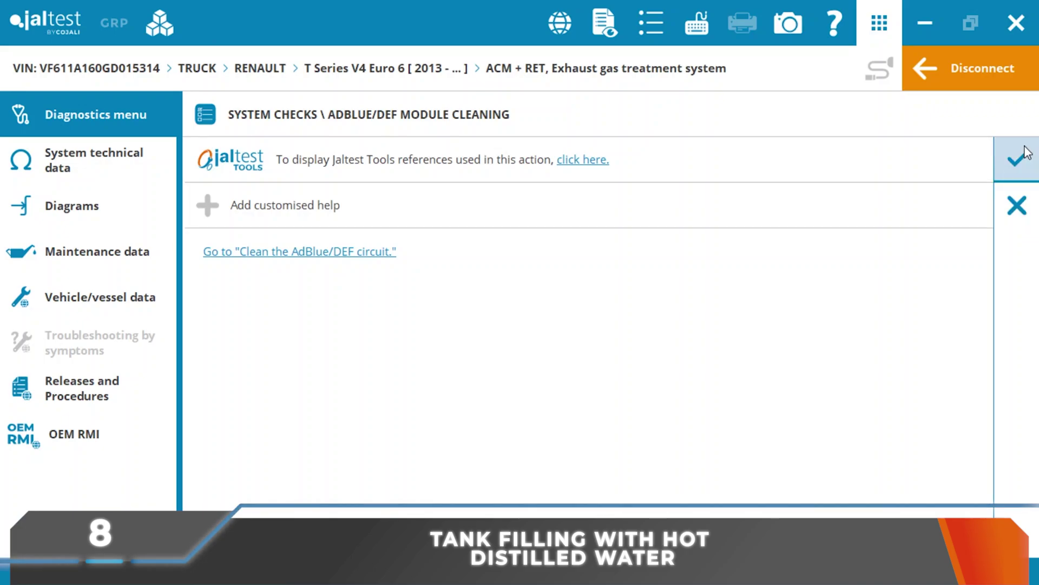
pyautogui.click(1021, 161)
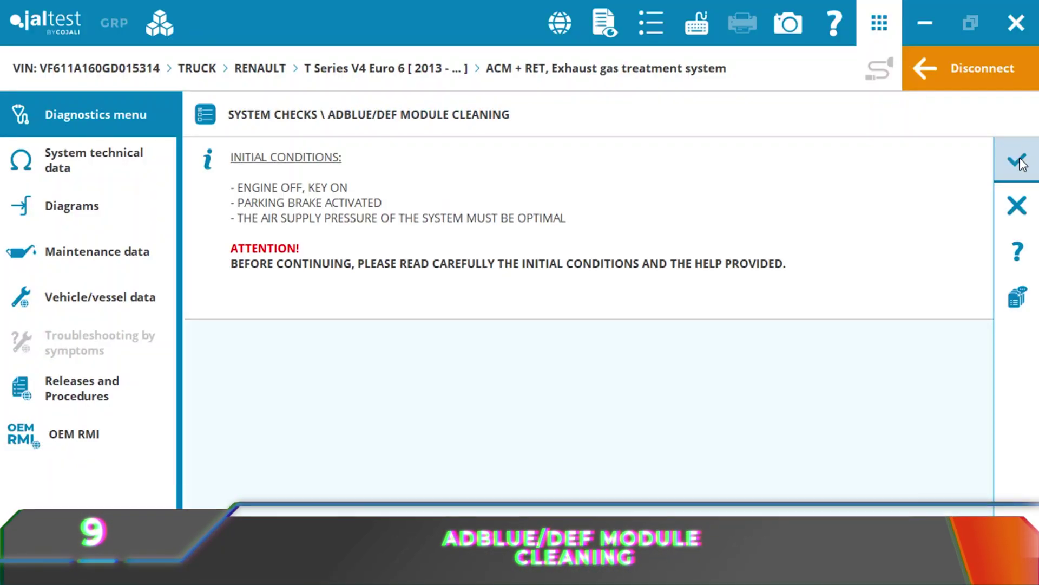
pyautogui.click(1020, 162)
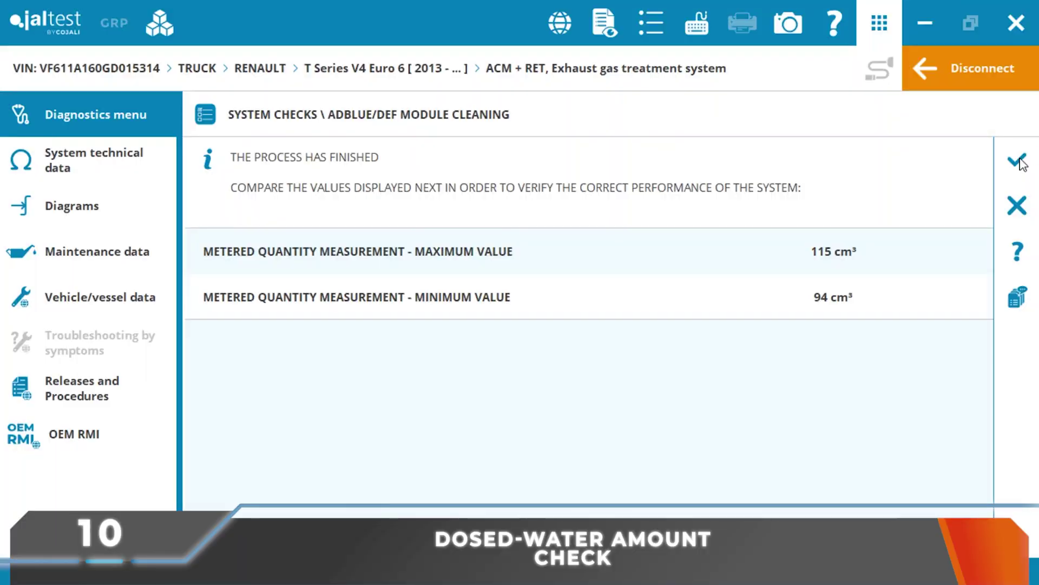
pyautogui.click(1019, 162)
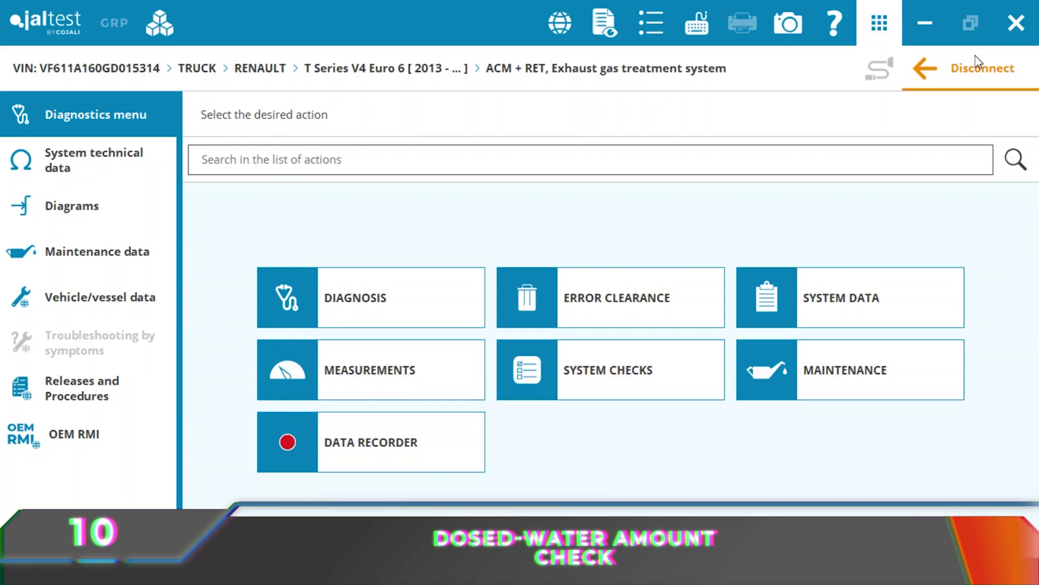